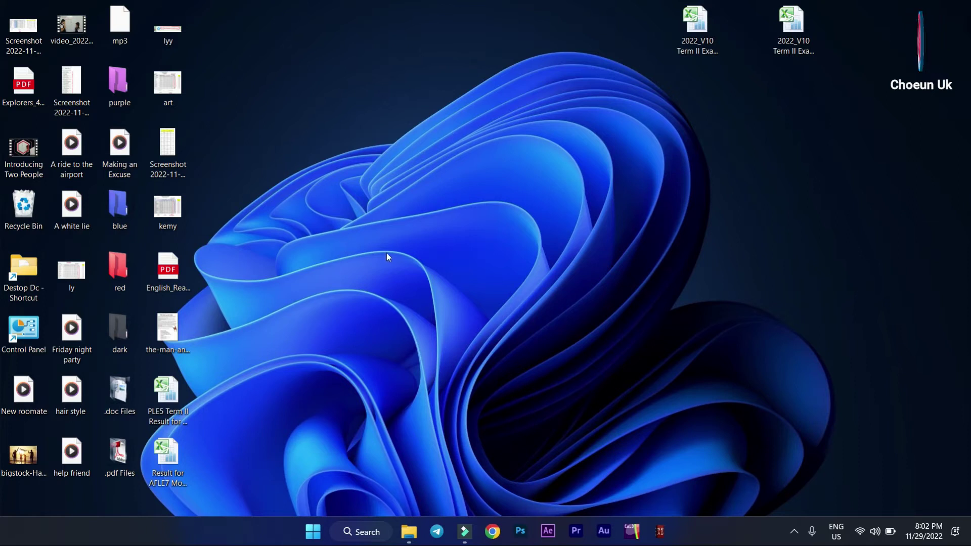
# Open the icon-change settings in the properties of the Green Screen folder on DATA (D:).
pyautogui.click(409, 532)
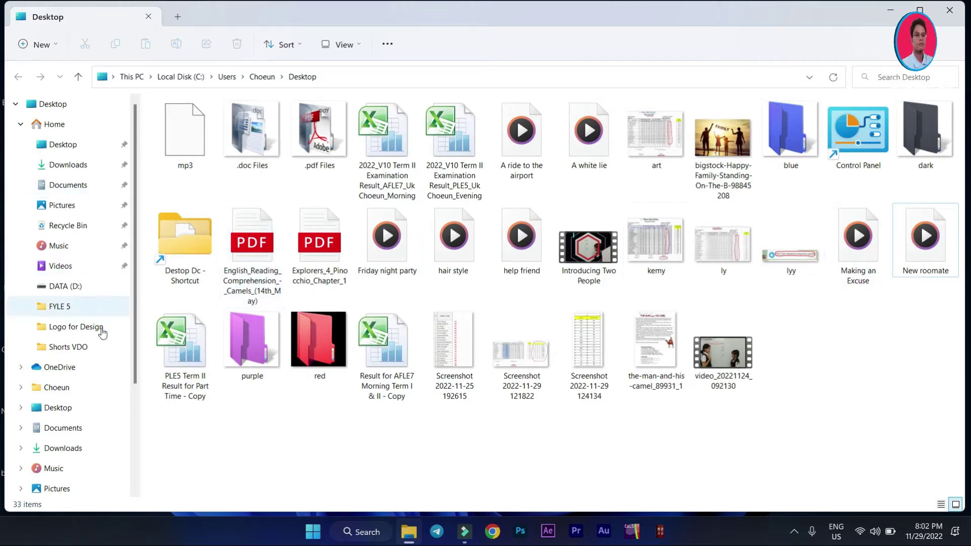
pyautogui.click(66, 286)
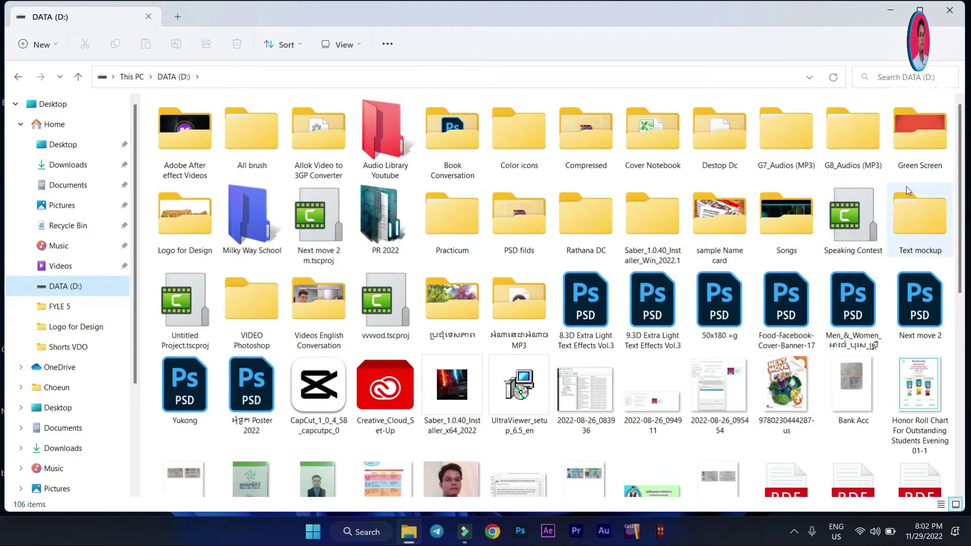
pyautogui.click(929, 144)
pyautogui.rightClick(923, 147)
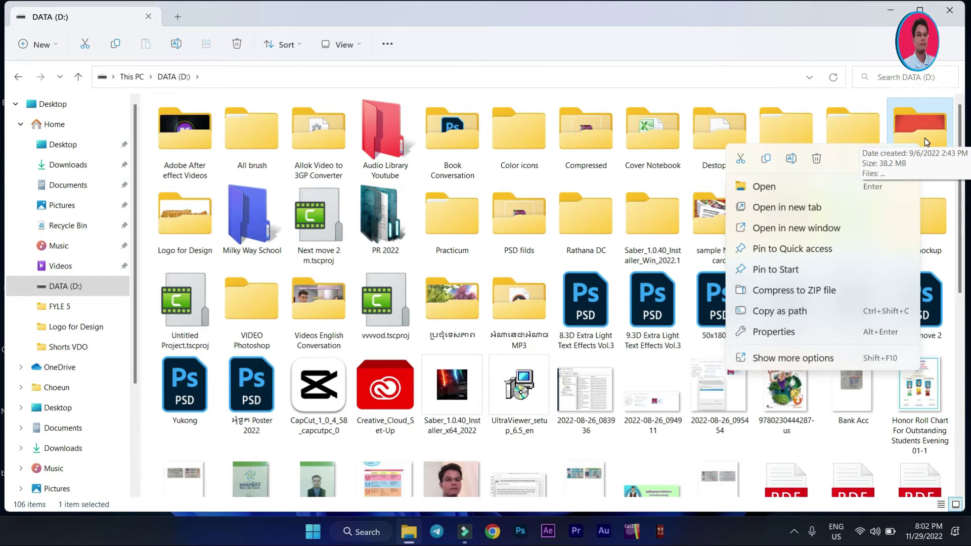
pyautogui.click(794, 332)
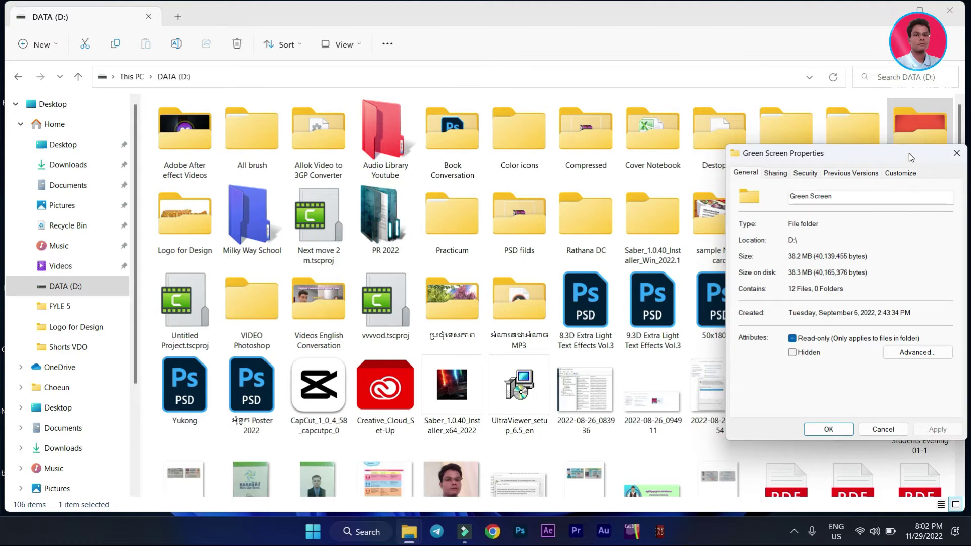
pyautogui.moveTo(909, 152); pyautogui.dragTo(633, 138)
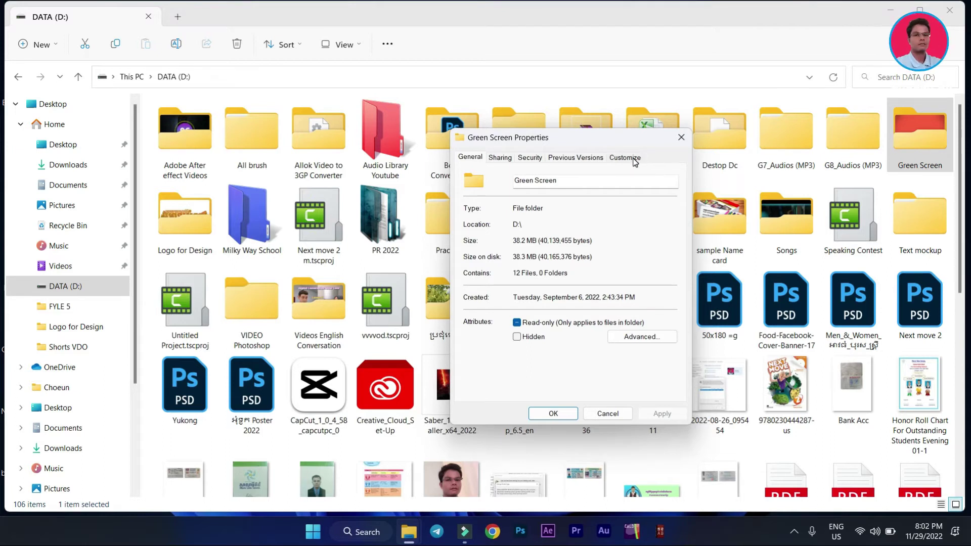
pyautogui.click(635, 160)
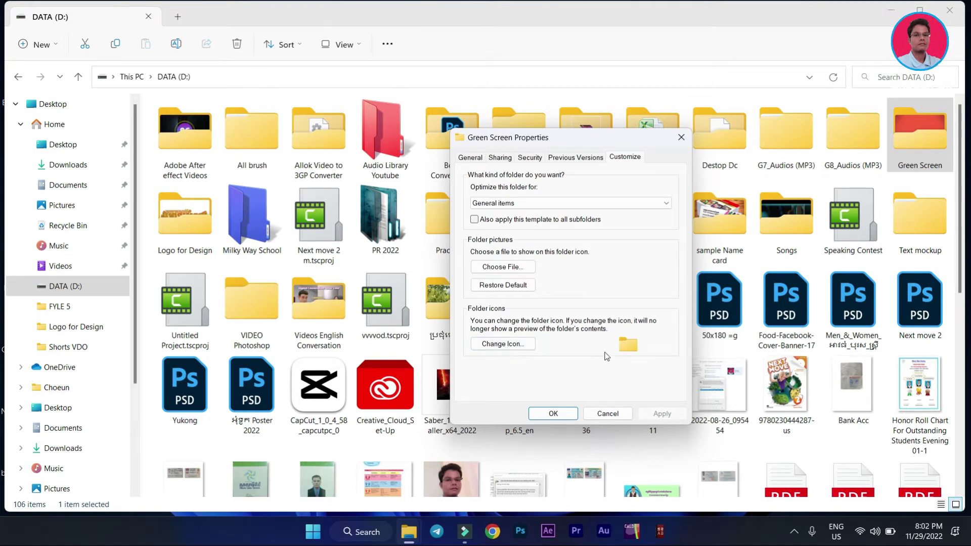
pyautogui.click(526, 348)
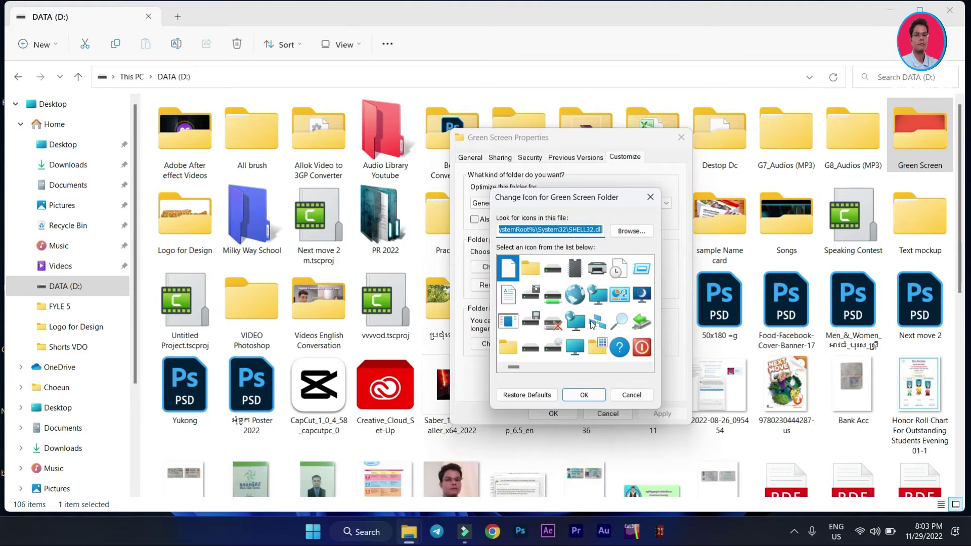
# Browse to the Color icons folder on DATA (D:) for a custom icon file.
pyautogui.scroll(-5, 591, 324)
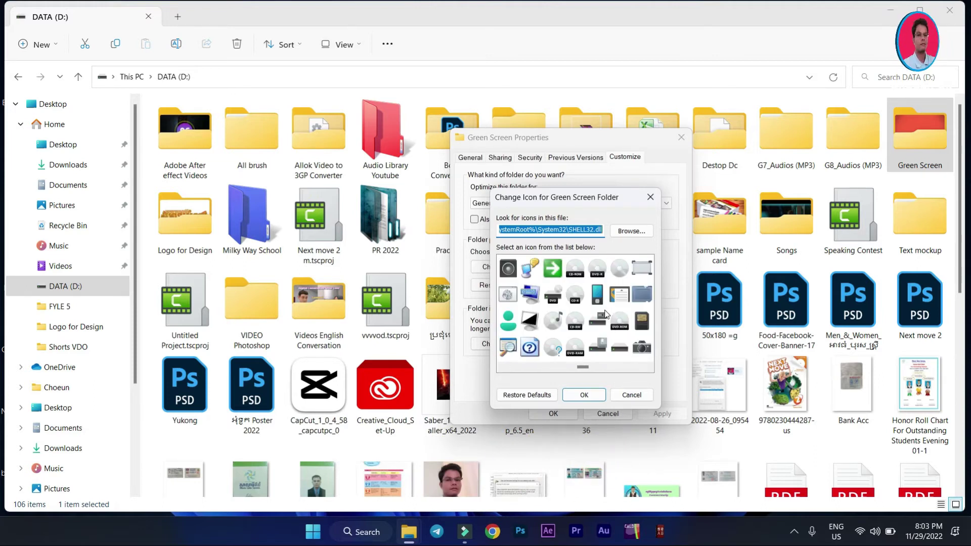
pyautogui.scroll(-5, 605, 313)
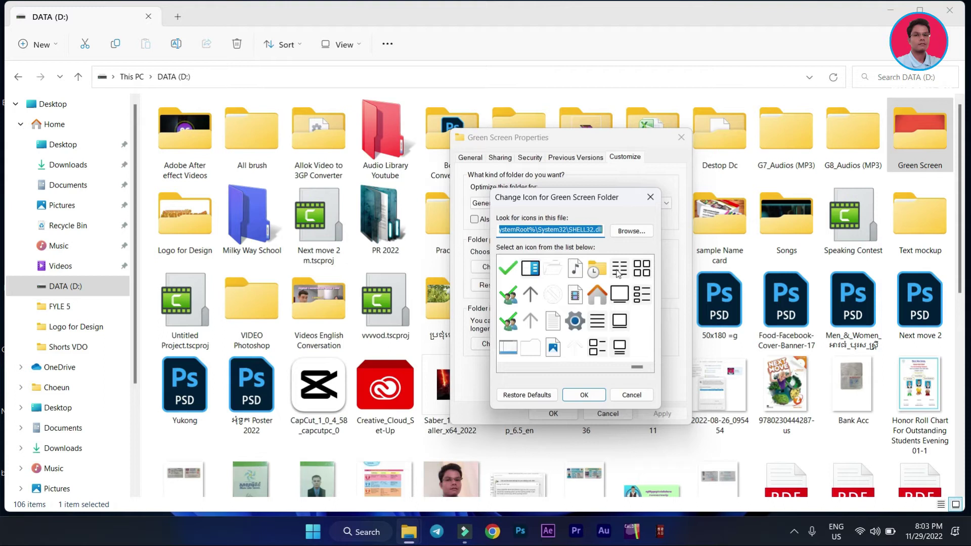
pyautogui.click(636, 234)
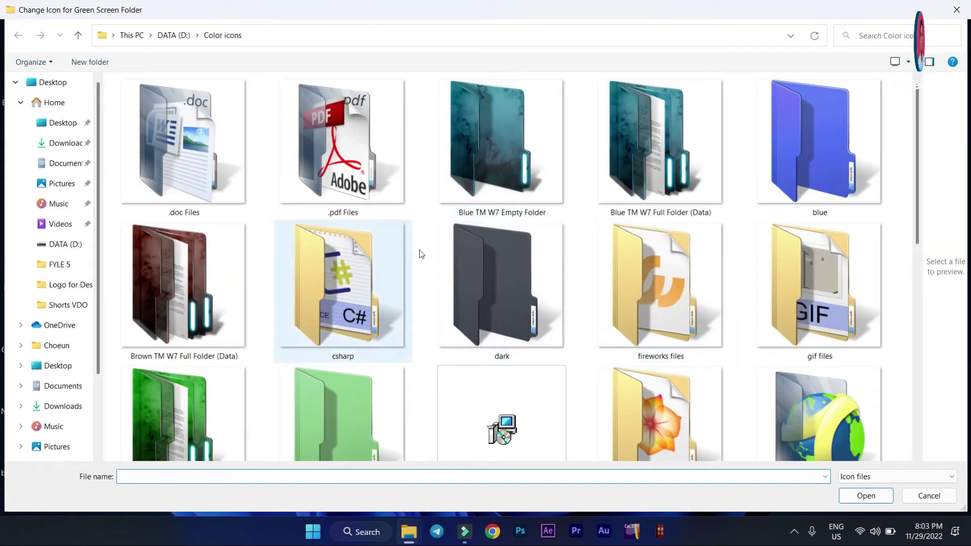
pyautogui.click(78, 35)
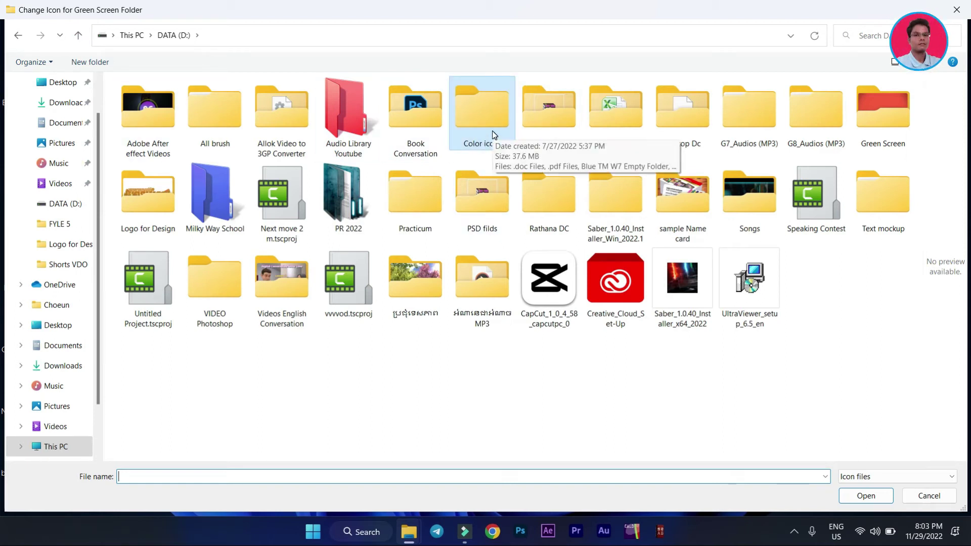
pyautogui.doubleClick(492, 131)
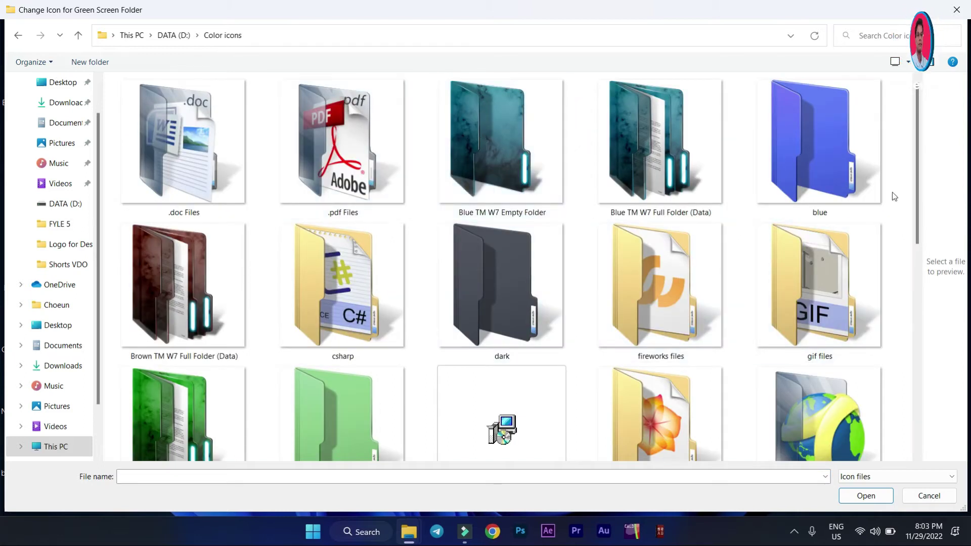
# Choose the blue icon file and apply it as the Green Screen folder's icon.
pyautogui.moveTo(916, 164)
pyautogui.mouseDown()
pyautogui.moveTo(908, 383)
pyautogui.moveTo(915, 176)
pyautogui.mouseUp()
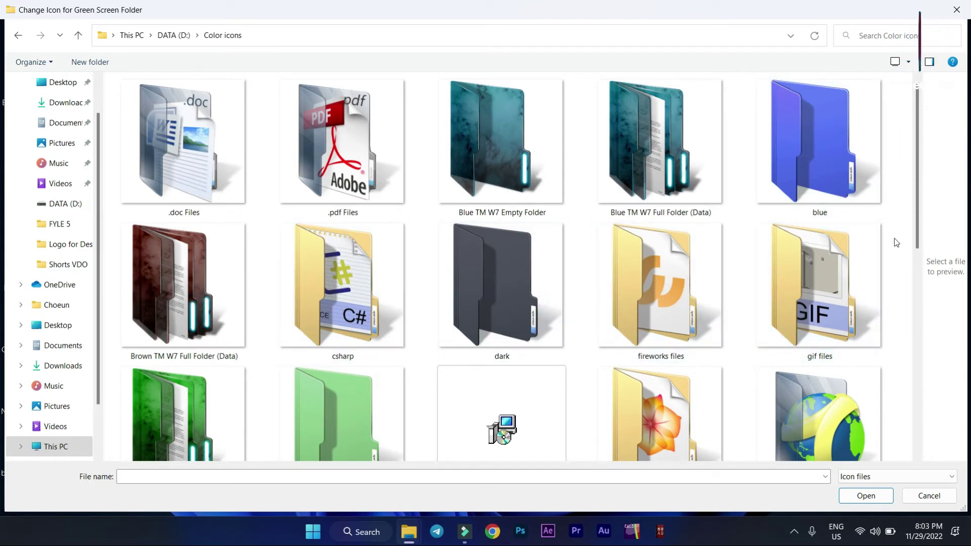
pyautogui.moveTo(916, 207); pyautogui.dragTo(898, 440)
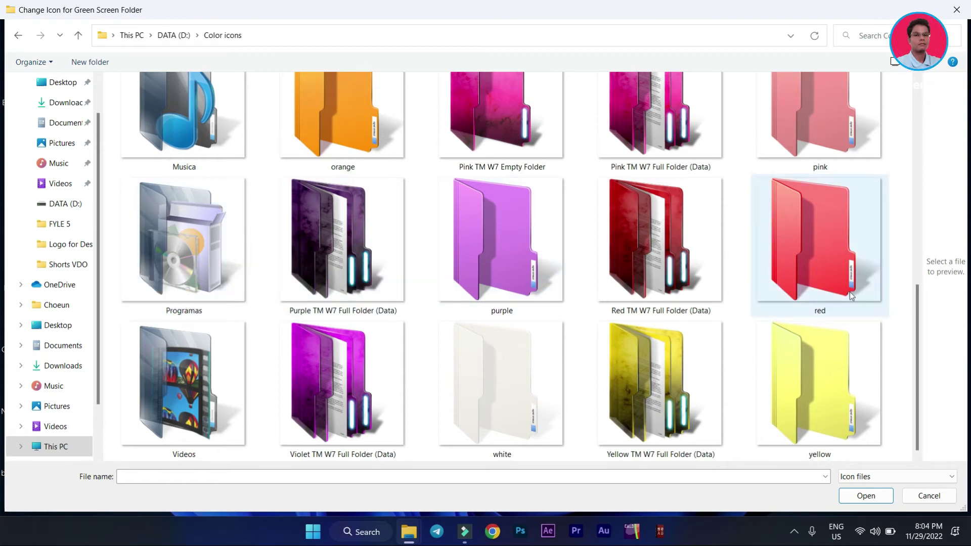
pyautogui.moveTo(915, 330); pyautogui.dragTo(932, 109)
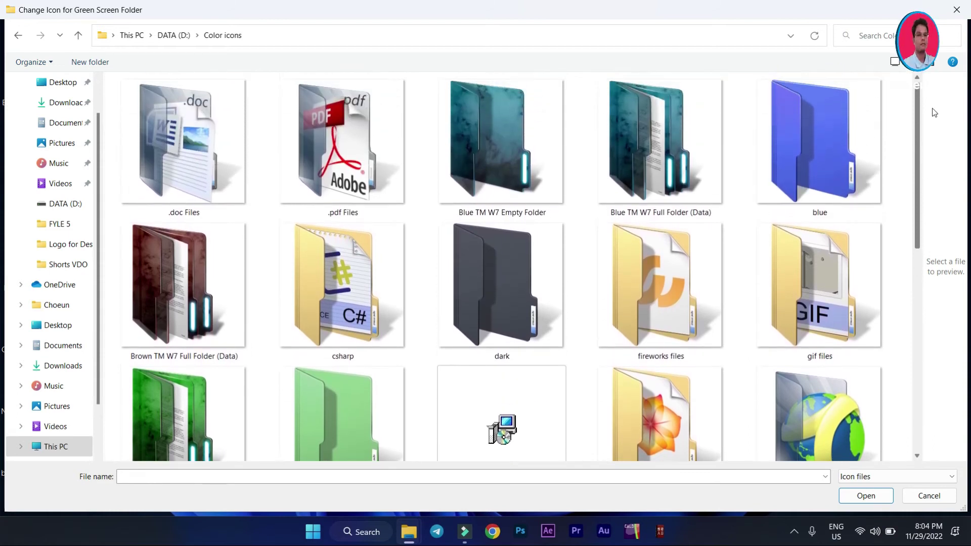
pyautogui.click(815, 139)
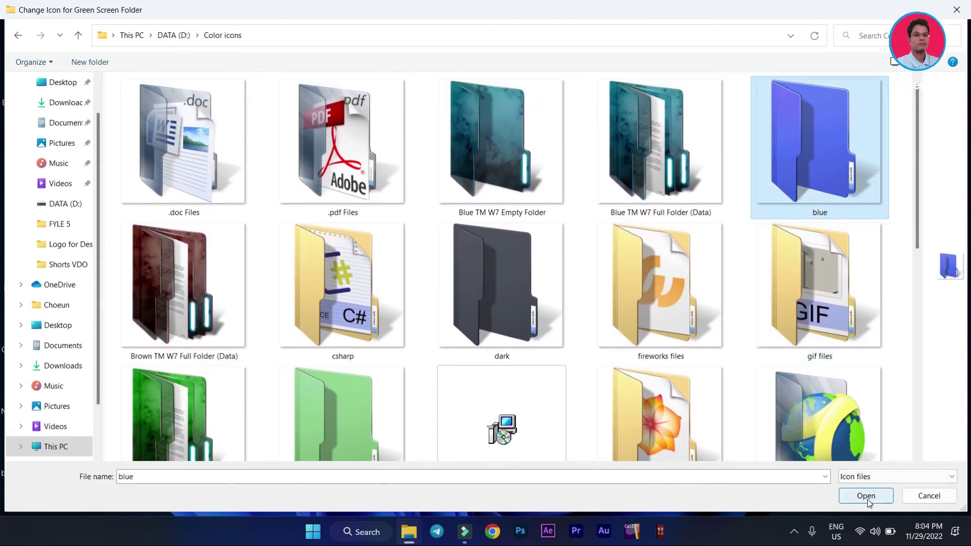
pyautogui.doubleClick(826, 156)
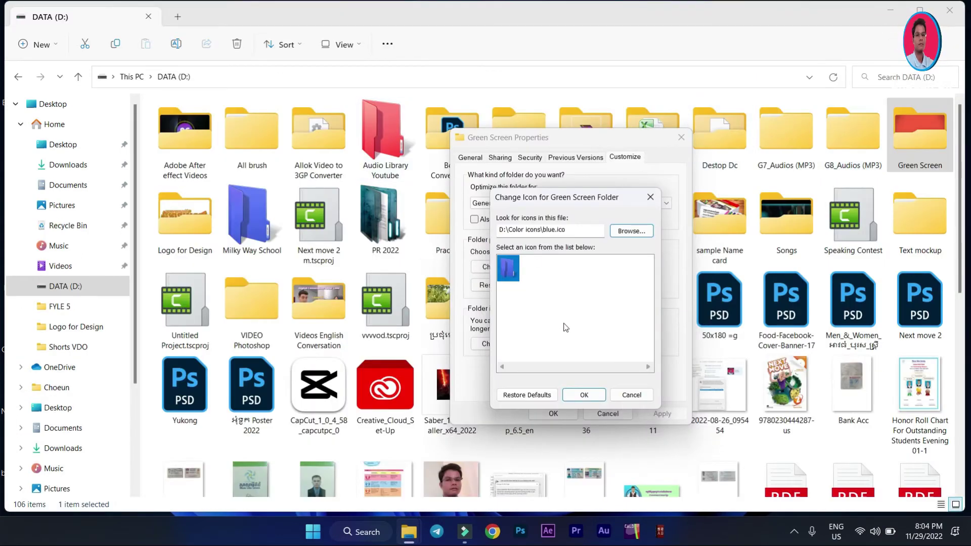
pyautogui.click(586, 395)
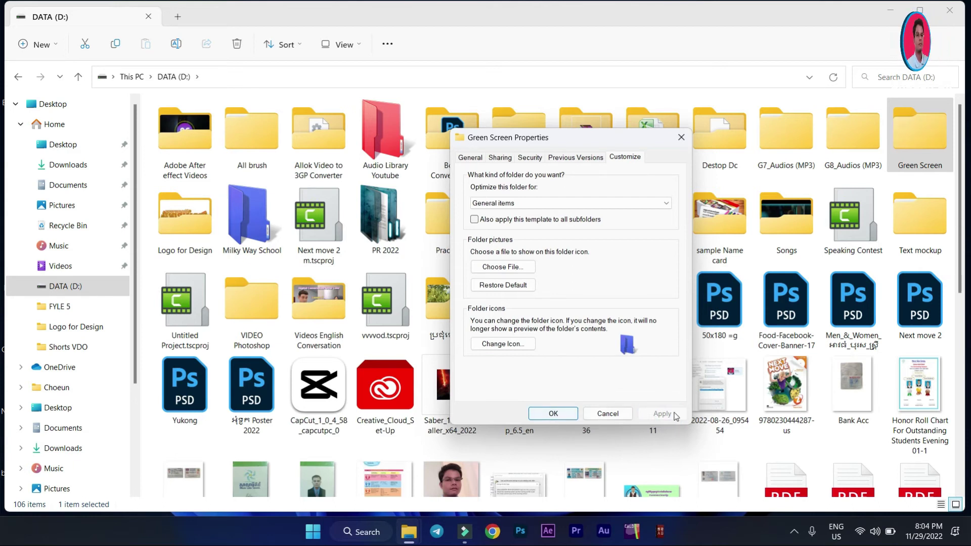
pyautogui.click(553, 413)
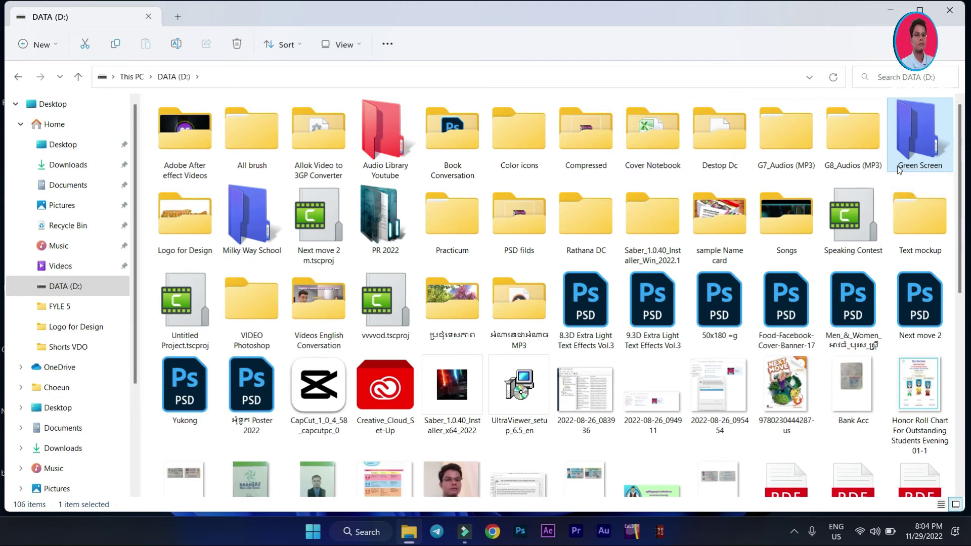
# Minimize the file window and refresh the desktop twice.
pyautogui.rightClick(753, 182)
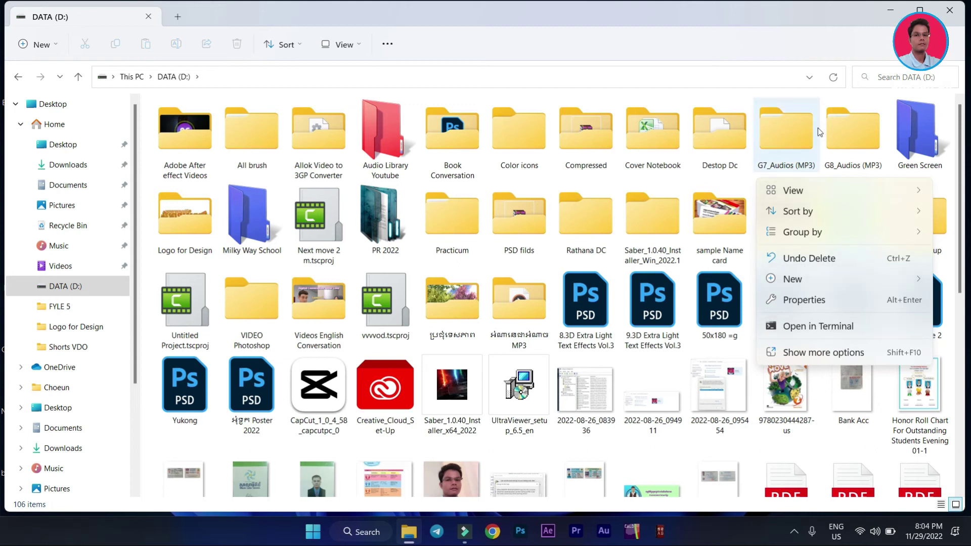
pyautogui.click(891, 11)
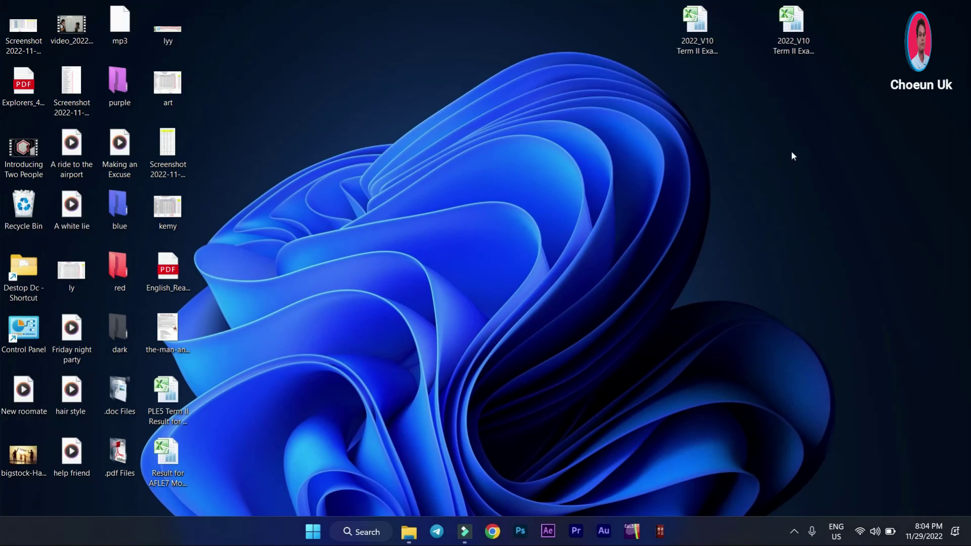
pyautogui.rightClick(521, 124)
pyautogui.click(600, 183)
pyautogui.rightClick(527, 130)
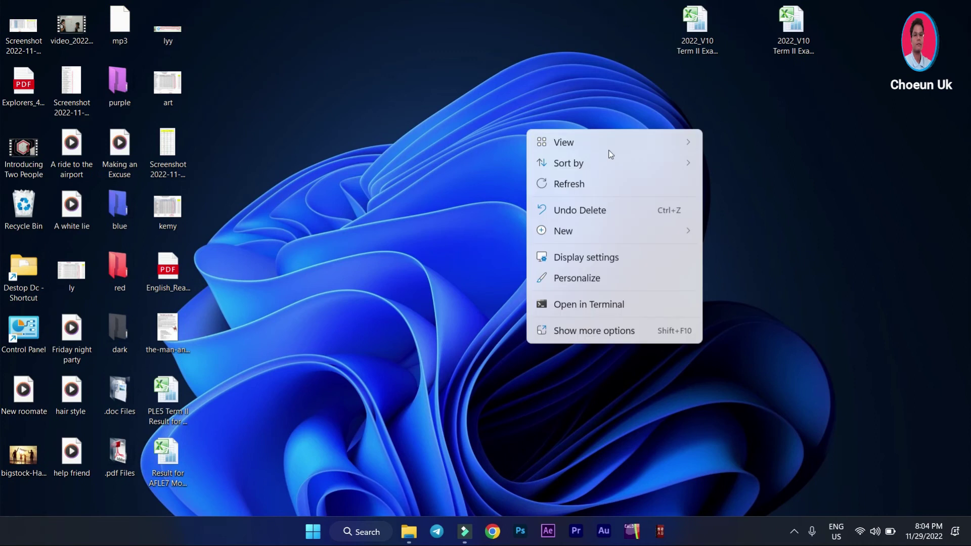
pyautogui.click(600, 184)
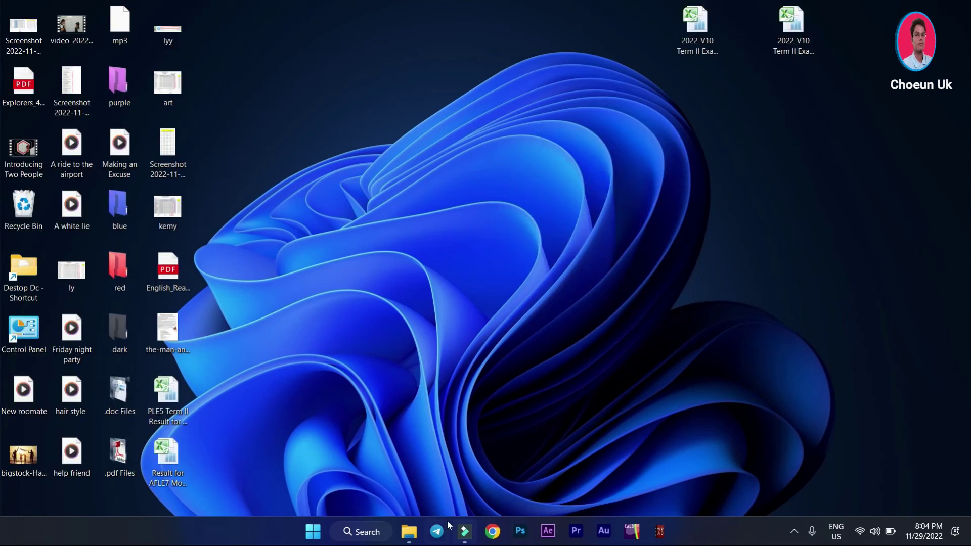
# Restore the DATA (D:) window and open the Color icons folder.
pyautogui.click(409, 531)
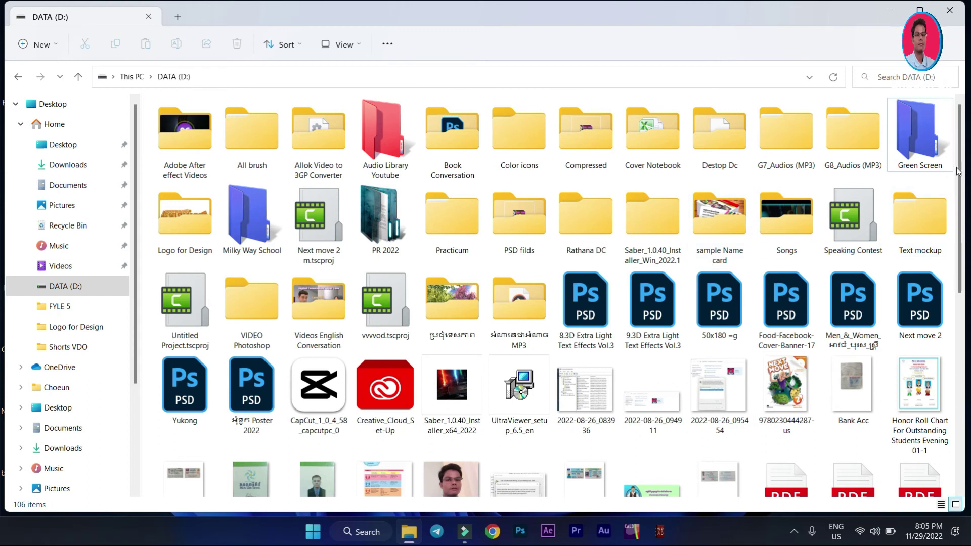
pyautogui.moveTo(960, 183)
pyautogui.mouseDown()
pyautogui.moveTo(961, 225)
pyautogui.moveTo(963, 173)
pyautogui.mouseUp()
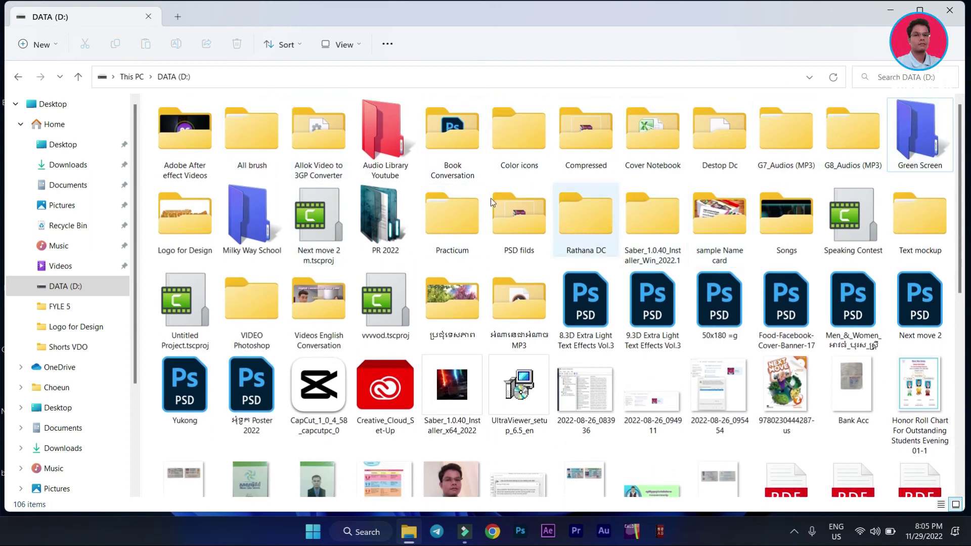
pyautogui.click(918, 144)
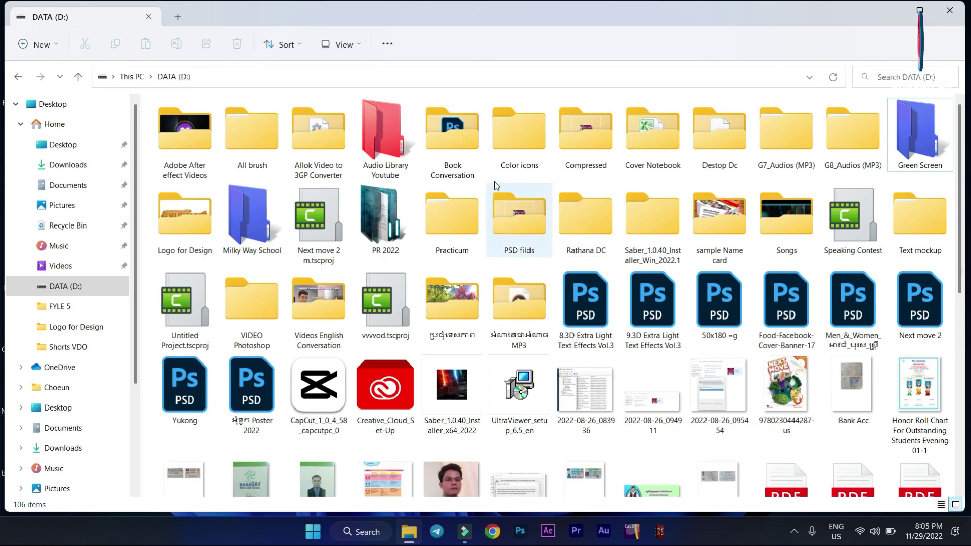
pyautogui.doubleClick(540, 163)
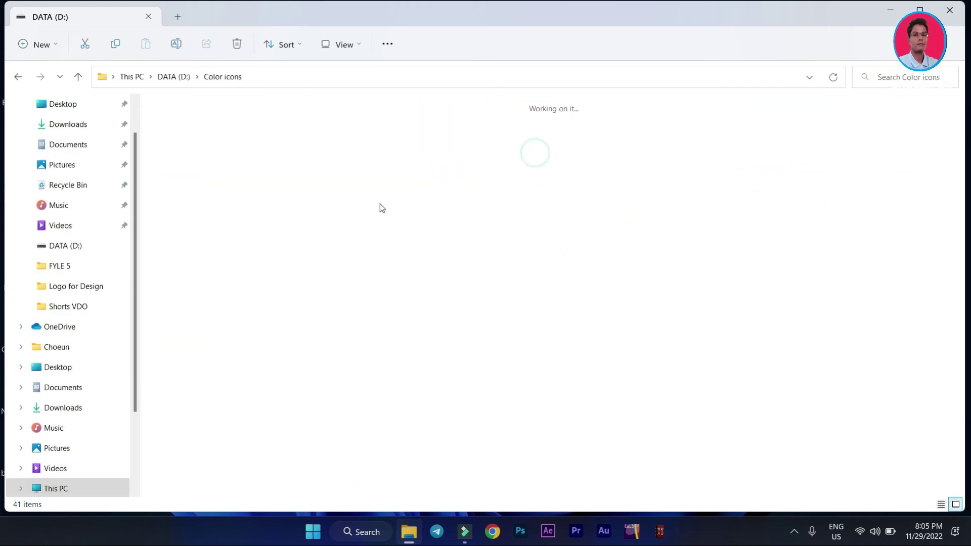